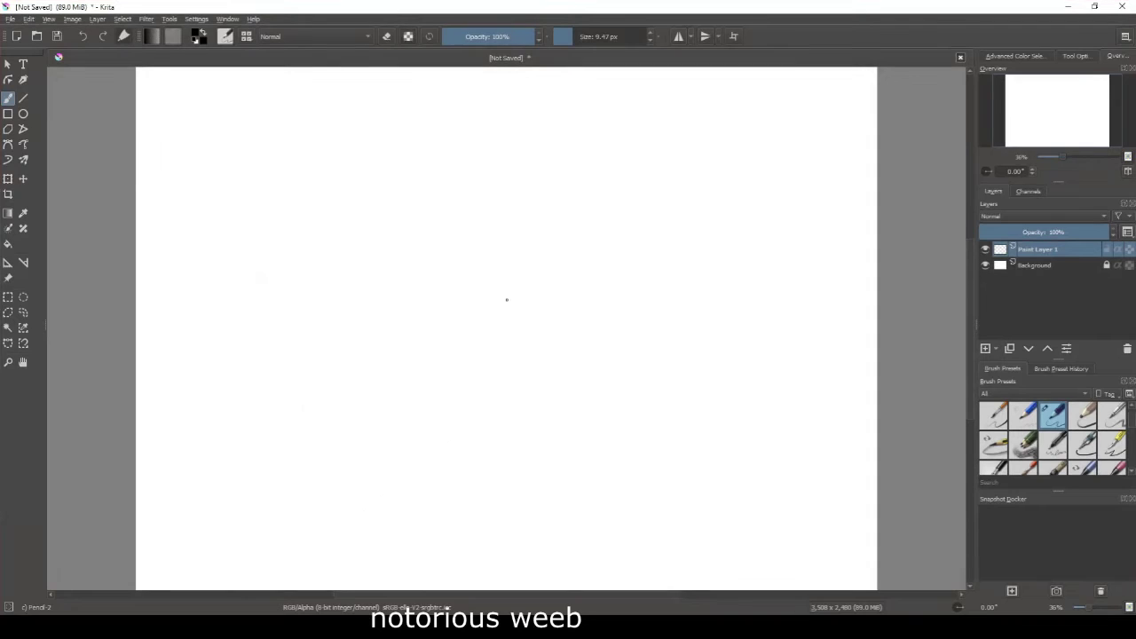
Pick the Basic-5 Size Opacity brush at 40 px and paint two thick eyes with dark irises.
right_click(394, 341)
left_click(435, 395)
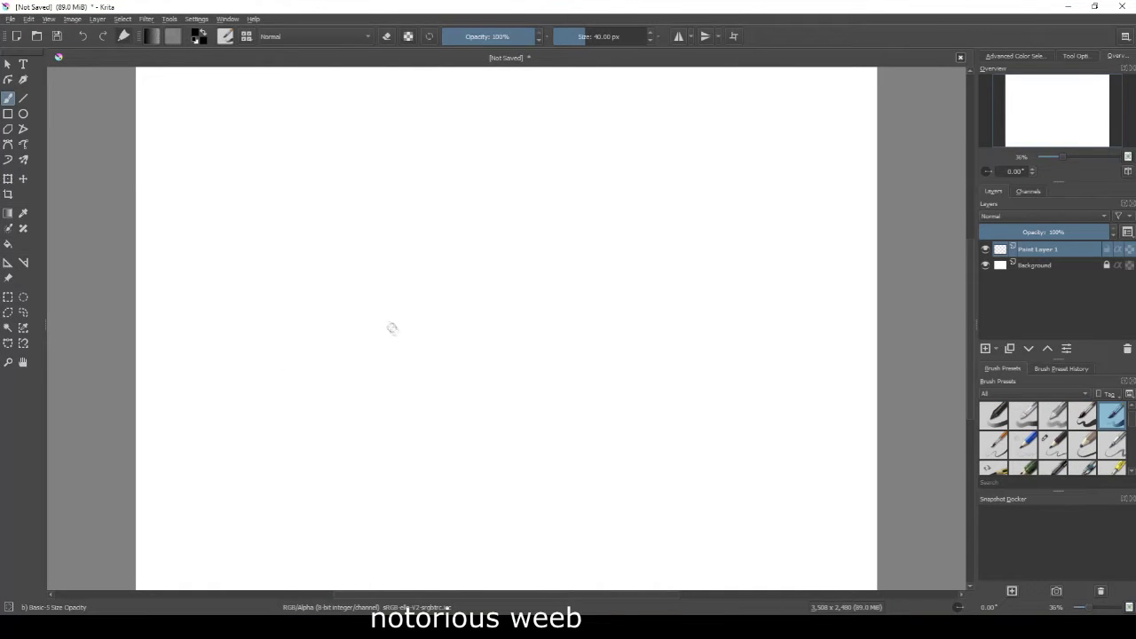
mouse_move(327, 286)
left_mouse_down()
mouse_move(459, 280)
mouse_move(435, 282)
mouse_move(435, 303)
left_mouse_up()
mouse_move(342, 302)
left_mouse_down()
mouse_move(352, 286)
mouse_move(346, 300)
left_mouse_up()
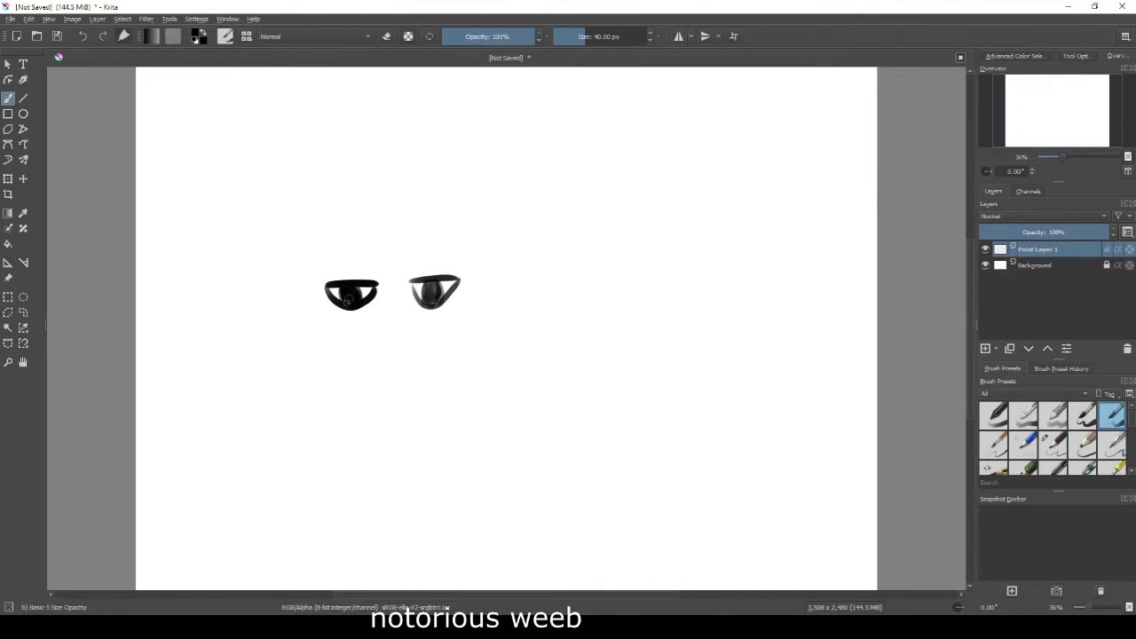
Darken the right iris, add a ω mouth, and switch to the 9.47 px pencil.
left_click_drag(422, 282, 433, 302)
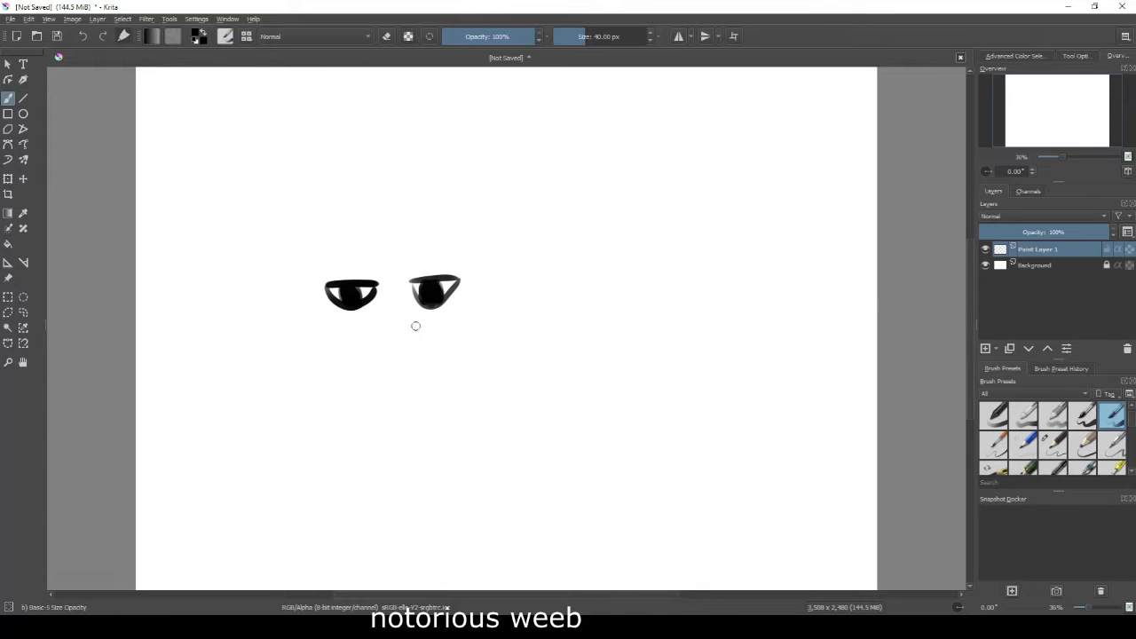
left_click_drag(374, 321, 412, 320)
right_click(350, 230)
left_click(417, 232)
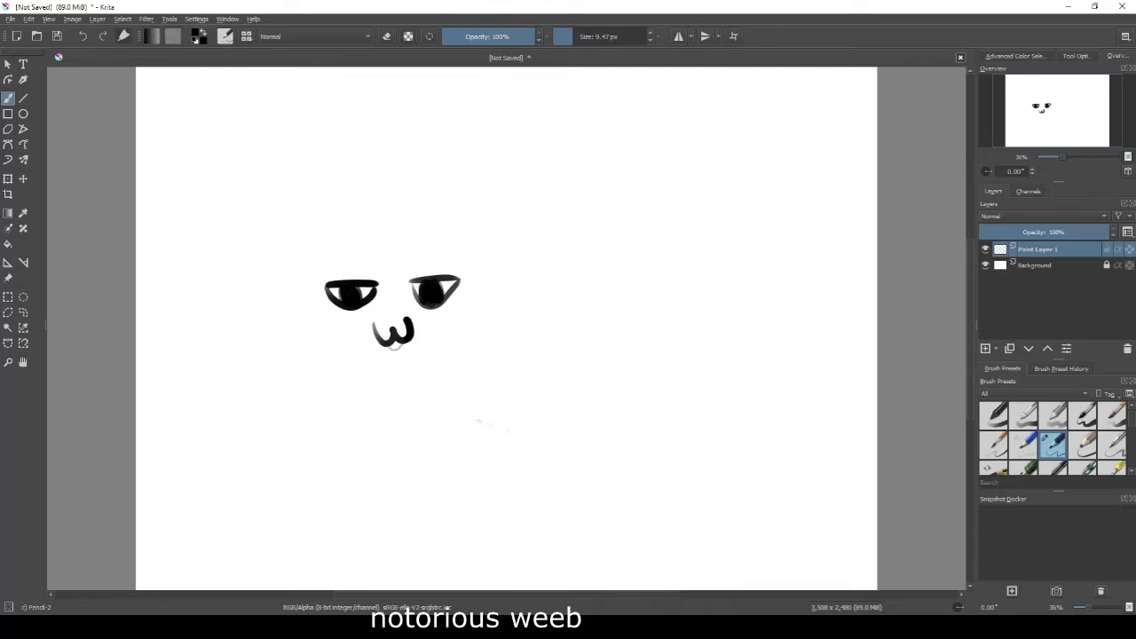
Draw two almond-shaped eyes and a small mouth, undoing stray strokes.
mouse_move(504, 355)
left_mouse_down()
mouse_move(564, 388)
mouse_move(655, 357)
mouse_move(597, 391)
left_mouse_up()
key("ctrl+z")
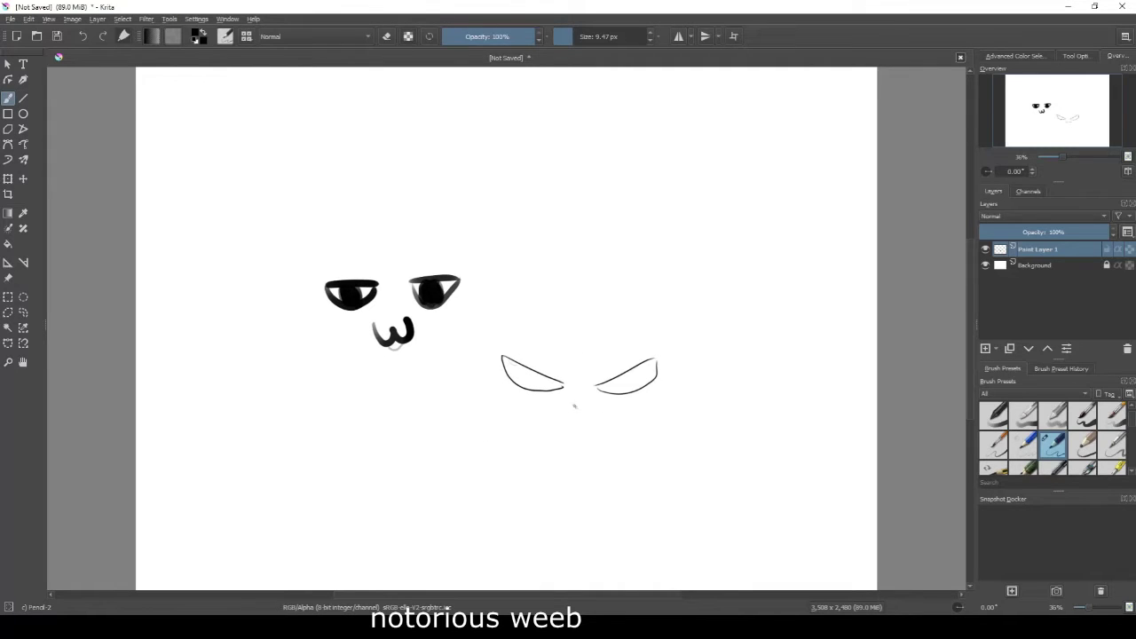
left_click_drag(582, 400, 589, 401)
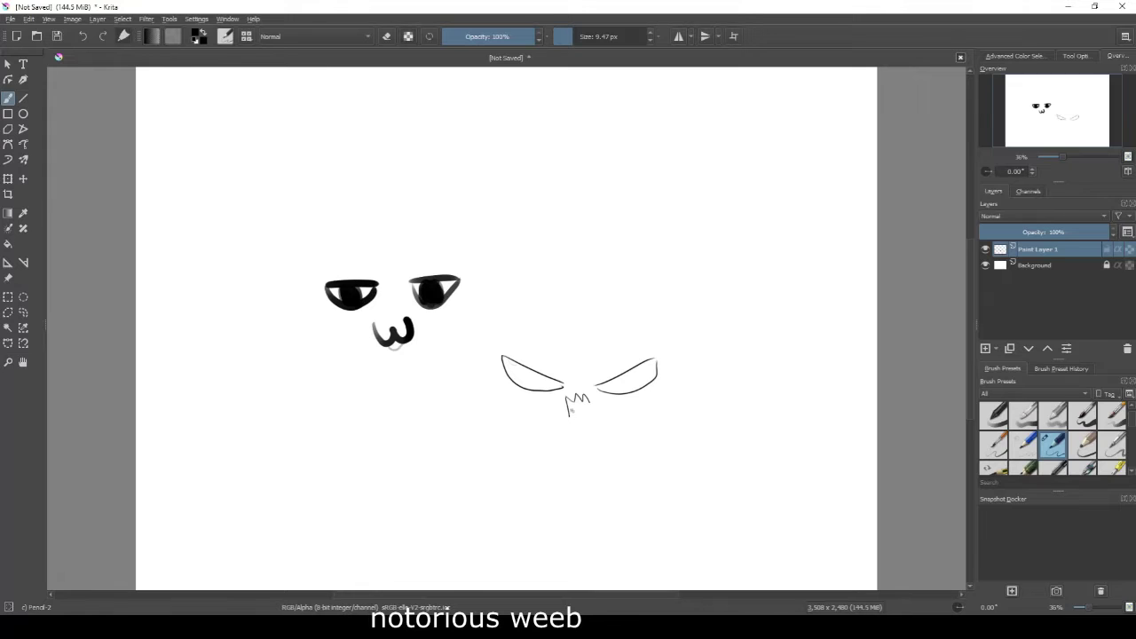
key("ctrl+z")
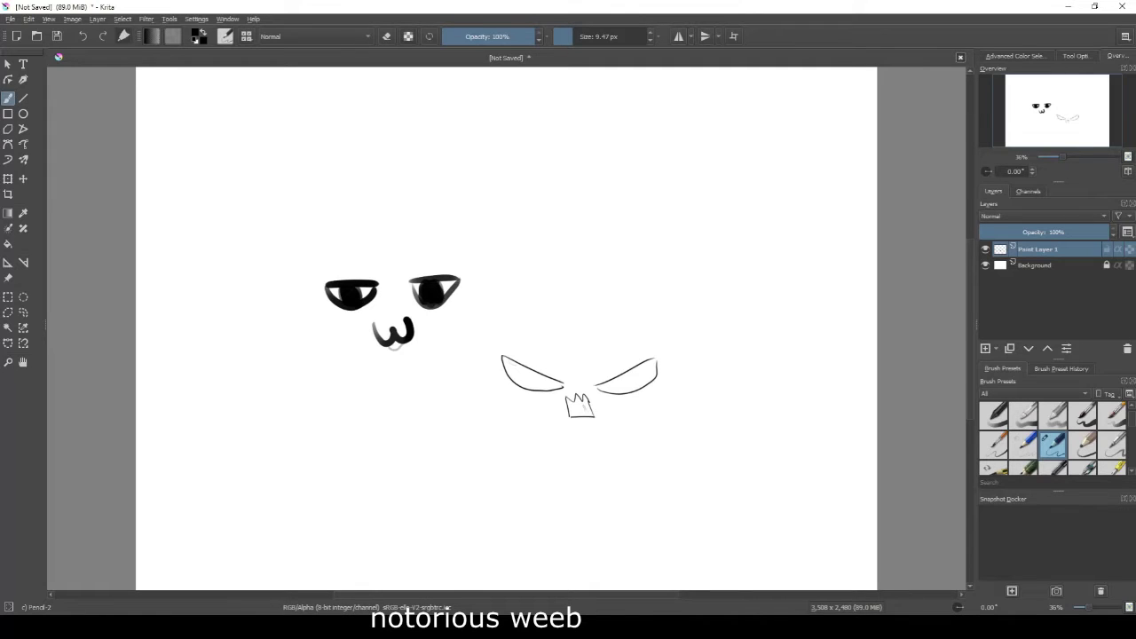
Add two blush lines under the almond eyes and a spiral eye near the top left.
left_click_drag(524, 396, 522, 406)
left_click_drag(531, 396, 528, 405)
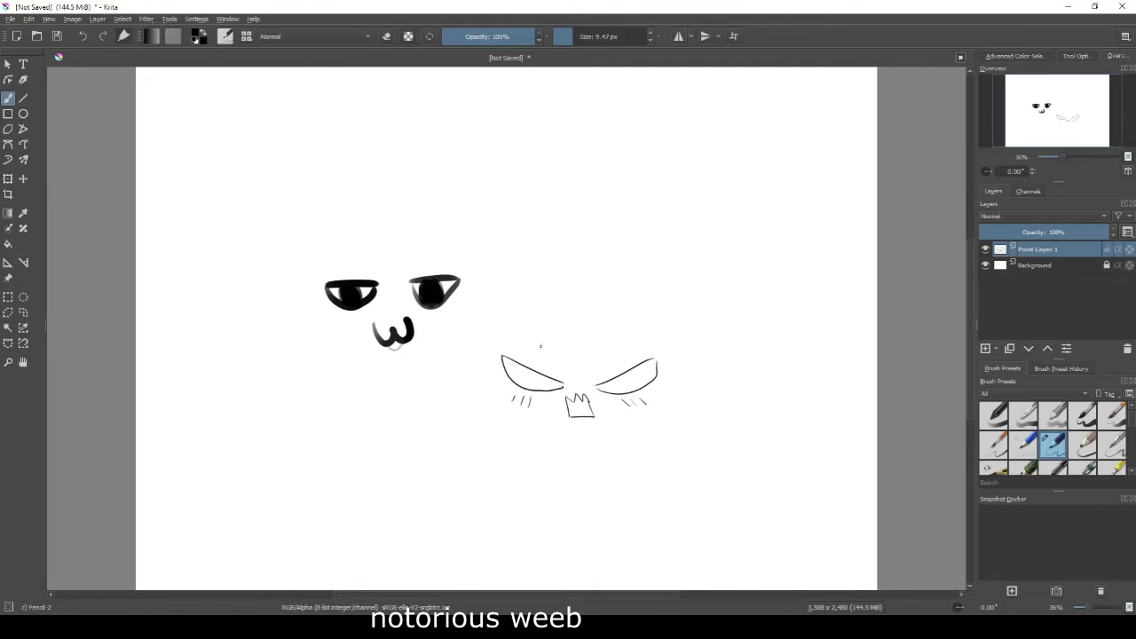
mouse_move(199, 160)
left_mouse_down()
mouse_move(219, 165)
mouse_move(270, 138)
left_mouse_up()
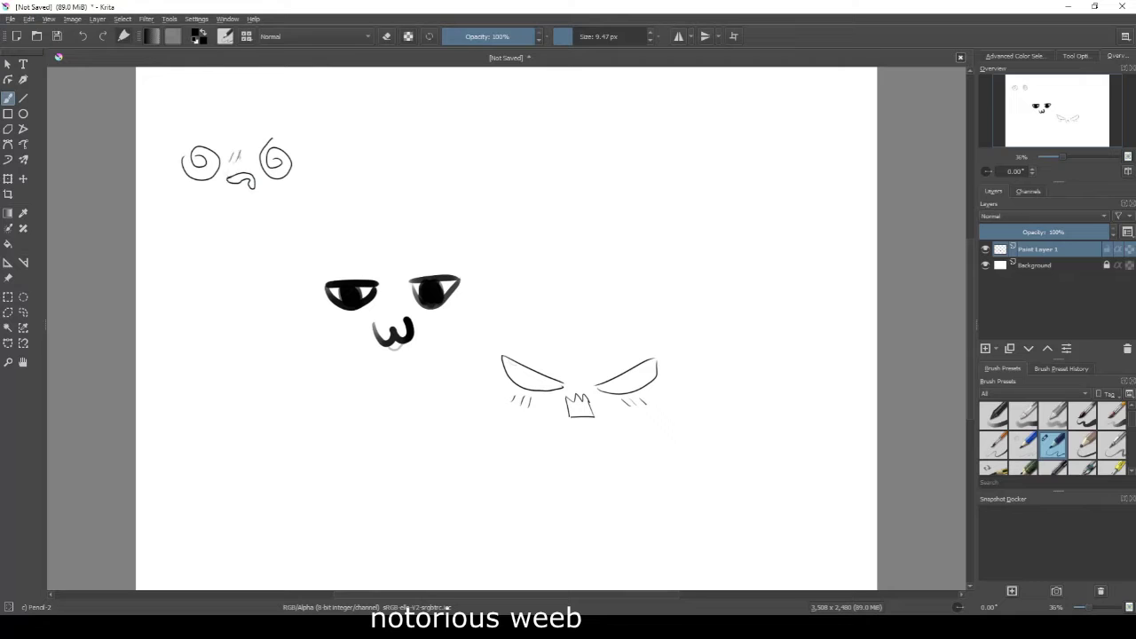
right_click(262, 326)
Return to the thick ink brush and draw the >< eyes of a new face.
left_click(328, 349)
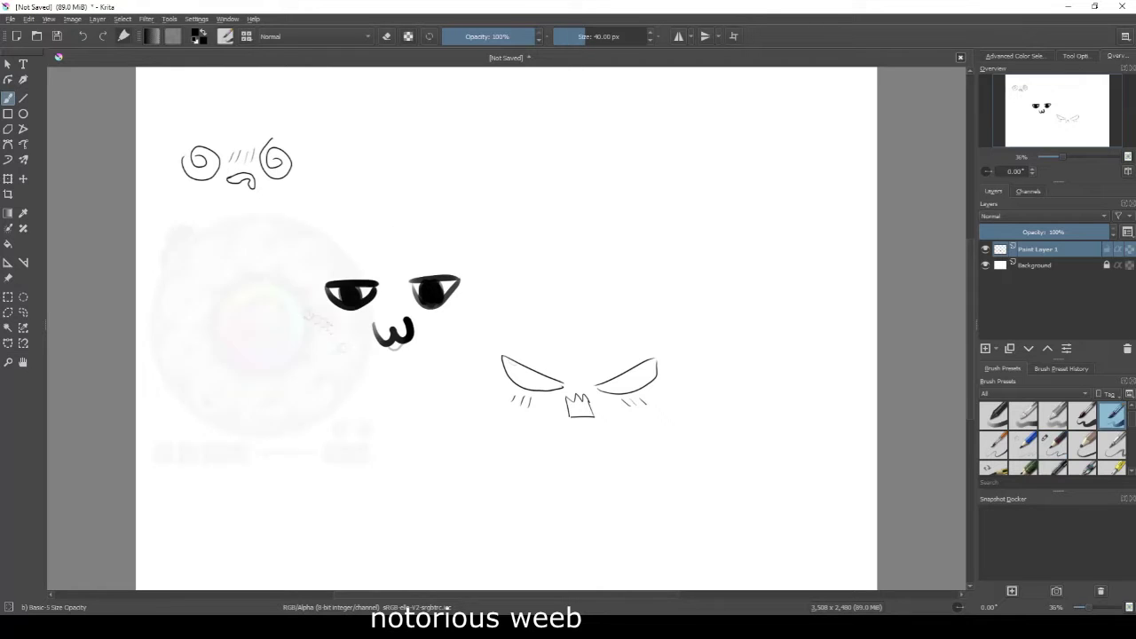
left_click_drag(174, 236, 174, 259)
mouse_move(222, 245)
left_mouse_down()
mouse_move(263, 248)
mouse_move(219, 255)
left_mouse_up()
key("ctrl+z")
key("ctrl+z")
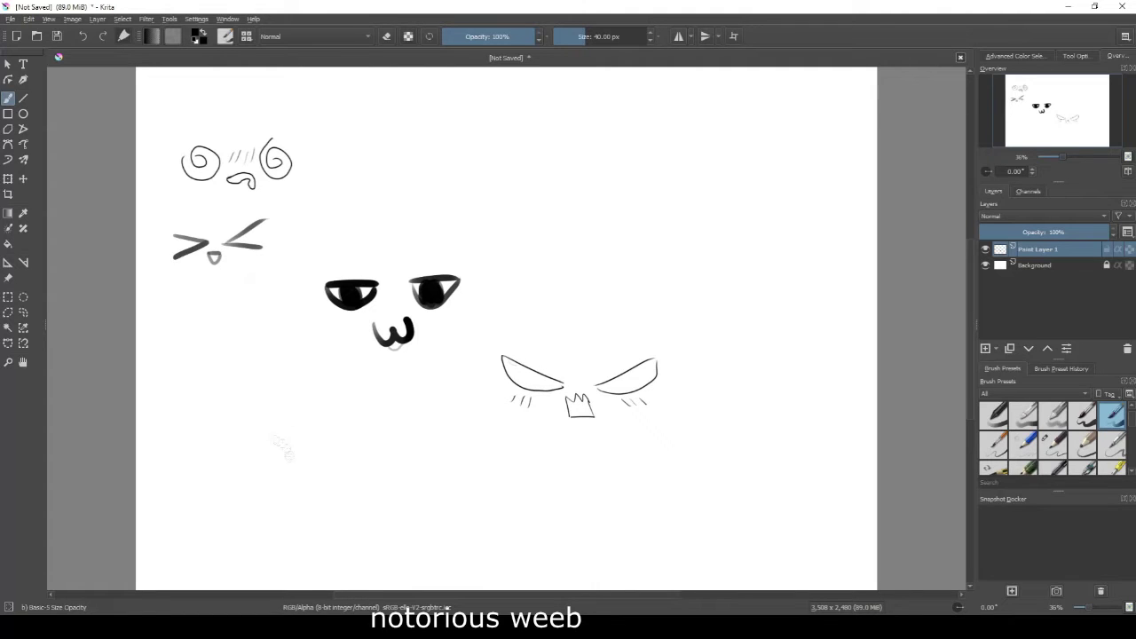
Draw a winking > ● face near the lower left.
mouse_move(168, 502)
left_mouse_down()
mouse_move(176, 530)
mouse_move(239, 529)
left_mouse_up()
left_click_drag(251, 484, 304, 488)
key("ctrl+z")
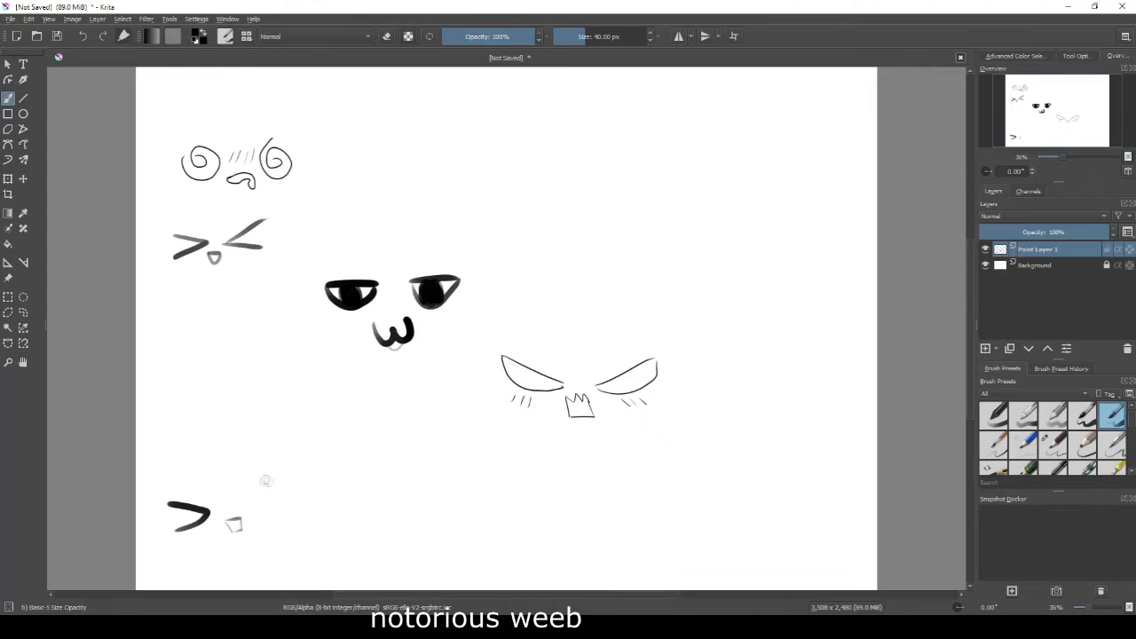
mouse_move(250, 502)
left_mouse_down()
mouse_move(299, 490)
mouse_move(290, 499)
left_mouse_up()
Draw an oO face with a small curved mouth near the top right.
left_click_drag(645, 128, 629, 117)
mouse_move(702, 126)
left_mouse_down()
mouse_move(710, 144)
mouse_move(732, 108)
left_mouse_up()
left_click_drag(664, 152, 695, 143)
Draw a TT-eyed face with a ω mouth, redoing the mouth strokes.
mouse_move(158, 382)
left_mouse_down()
mouse_move(193, 383)
mouse_move(149, 369)
left_mouse_up()
key("ctrl+z")
left_click_drag(227, 363, 283, 363)
mouse_move(183, 371)
left_mouse_down()
mouse_move(186, 407)
mouse_move(164, 407)
left_mouse_up()
left_click_drag(248, 366, 247, 392)
left_click_drag(274, 367, 275, 391)
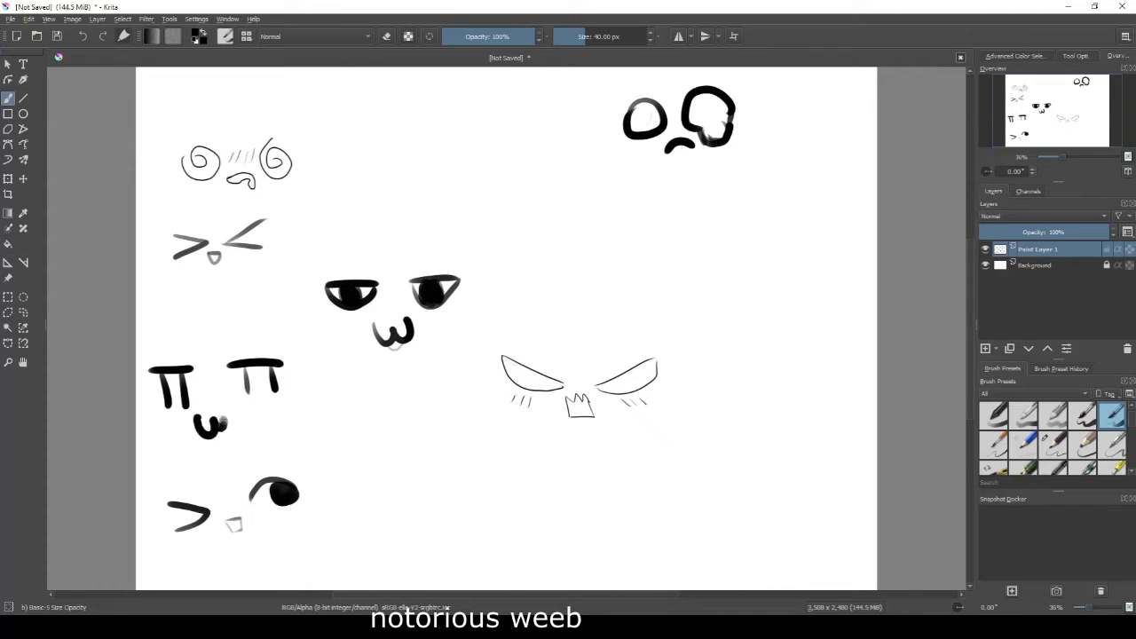
left_click_drag(193, 436, 247, 408)
key("ctrl+z")
key("ctrl+z")
mouse_move(195, 436)
left_mouse_down()
mouse_move(248, 406)
mouse_move(245, 419)
left_mouse_up()
key("ctrl+z")
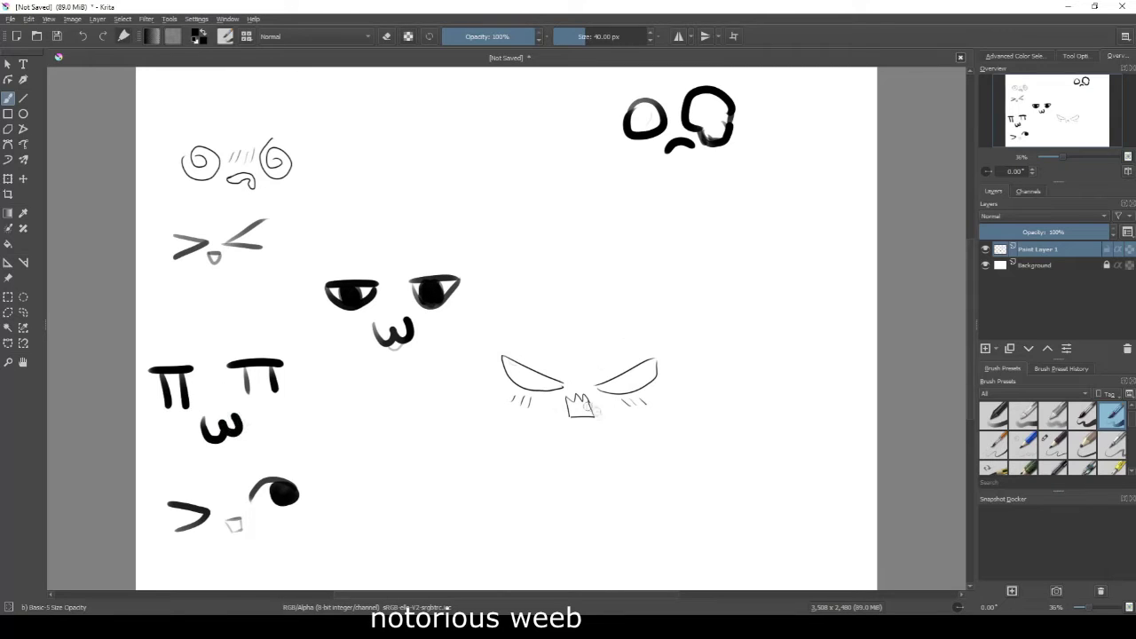
right_click(529, 435)
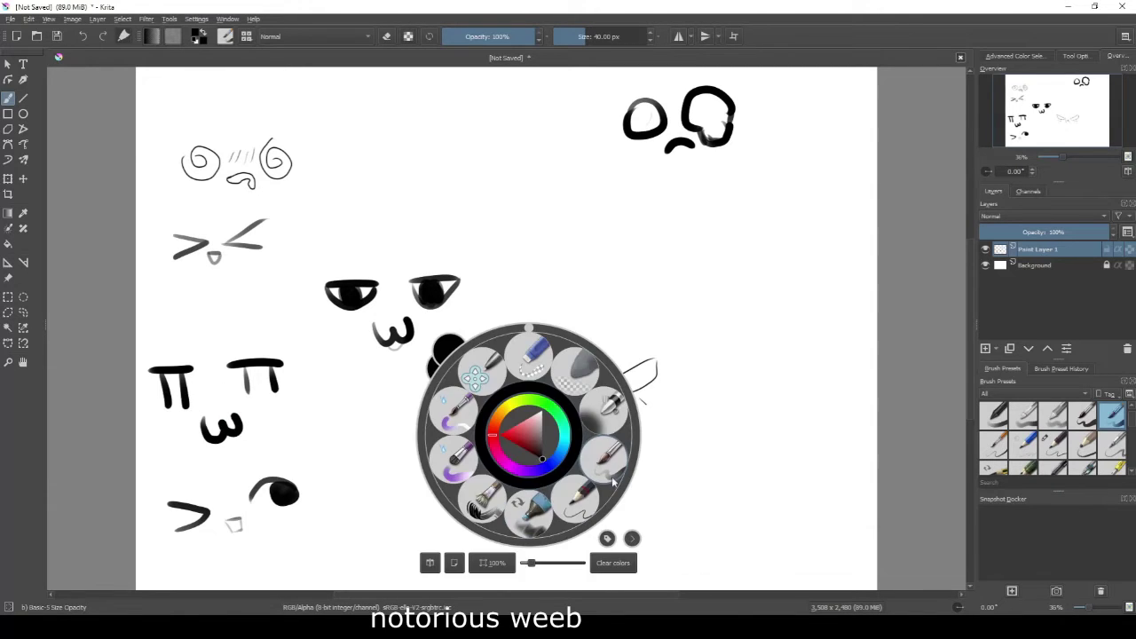
With the 9.47 px pencil, draw narrow eyes with a shaded pupil near the bottom centre, then return to the 40 px brush.
left_click(444, 435)
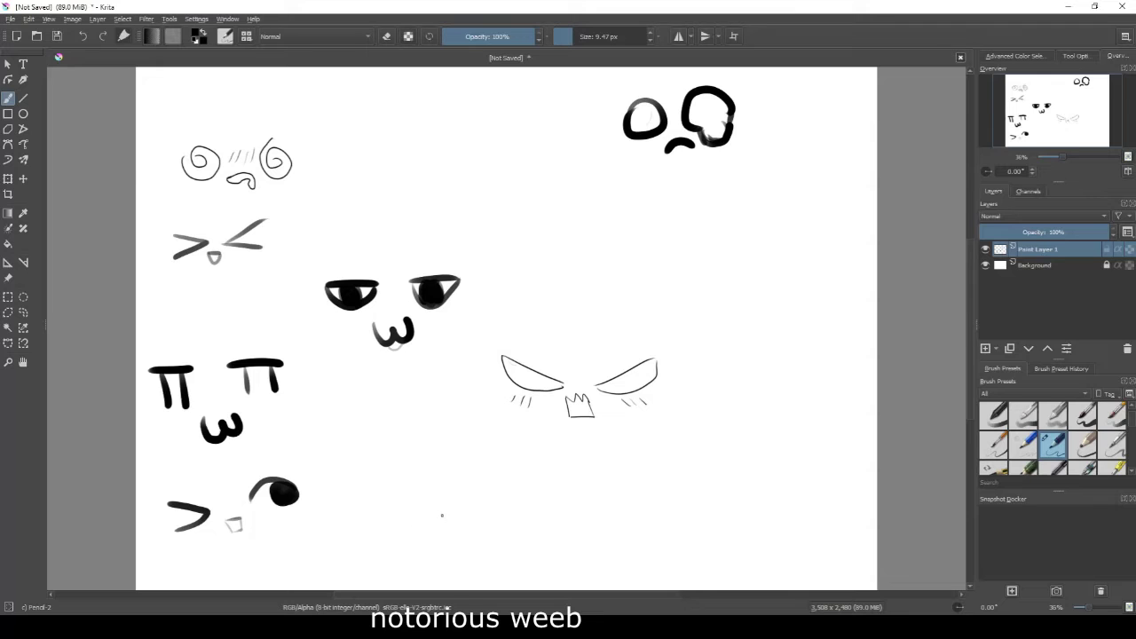
mouse_move(405, 536)
left_mouse_down()
mouse_move(453, 535)
mouse_move(406, 537)
left_mouse_up()
mouse_move(475, 532)
left_mouse_down()
mouse_move(538, 525)
mouse_move(506, 544)
left_mouse_up()
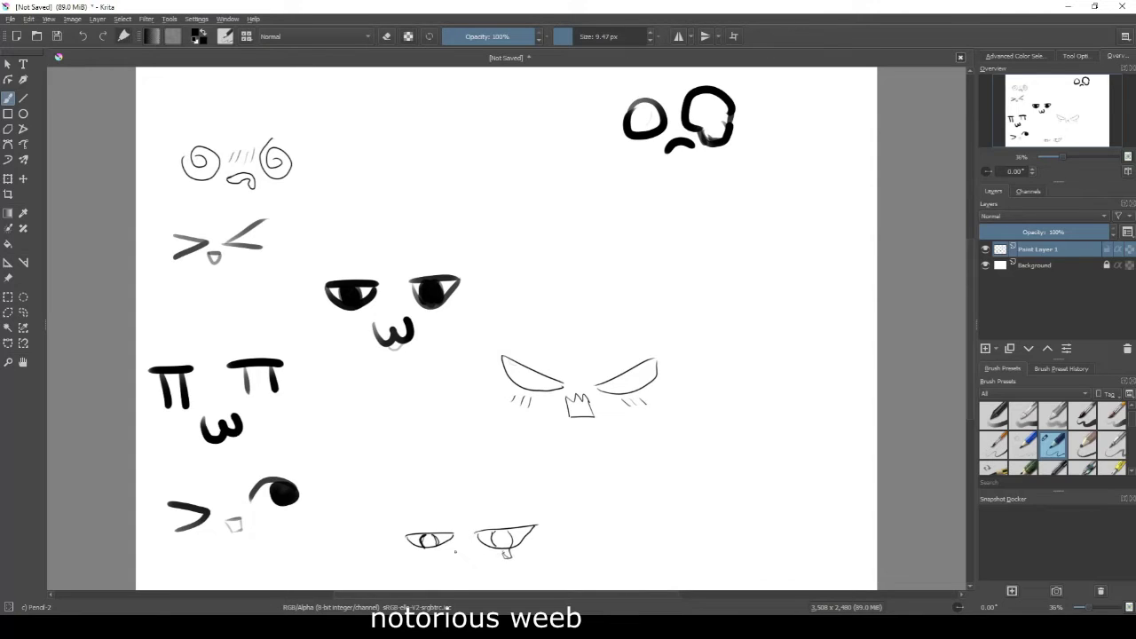
left_click_drag(426, 538, 431, 541)
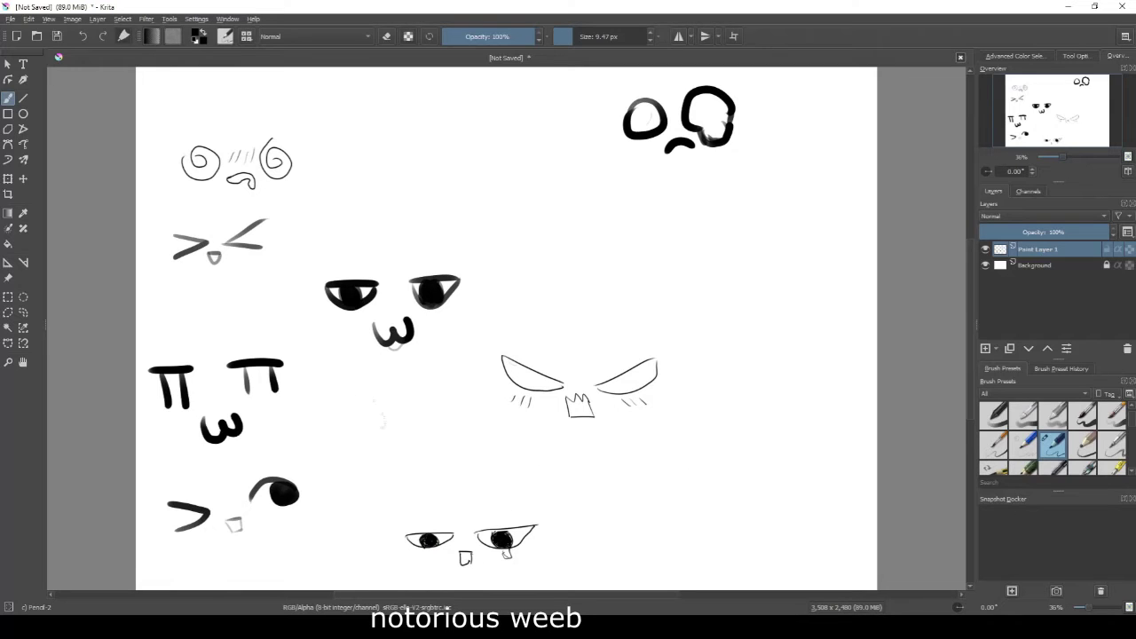
right_click(355, 435)
left_click(429, 411)
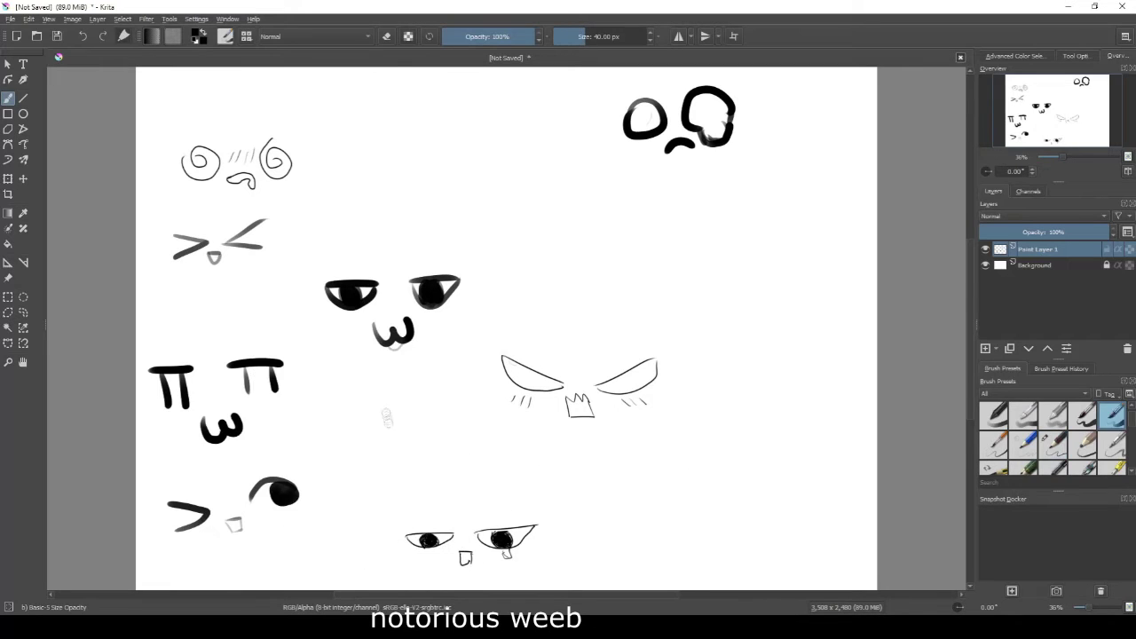
Paint a dot-eyed face with a ω mouth.
left_click(358, 423)
left_click(415, 408)
left_click_drag(375, 414, 395, 415)
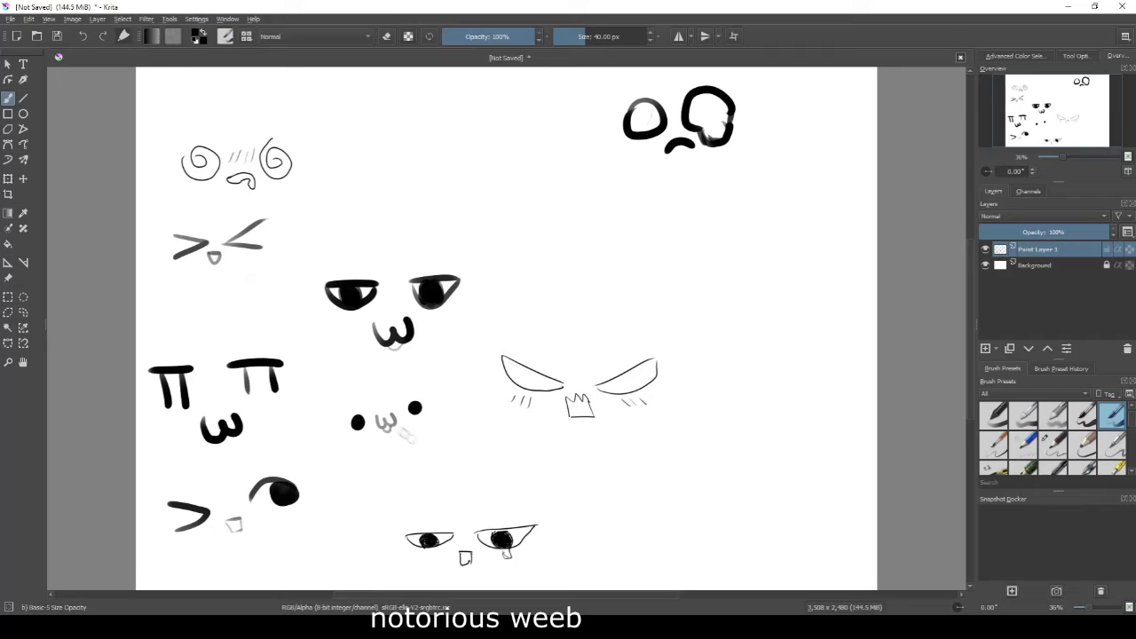
left_click_drag(350, 449, 355, 438)
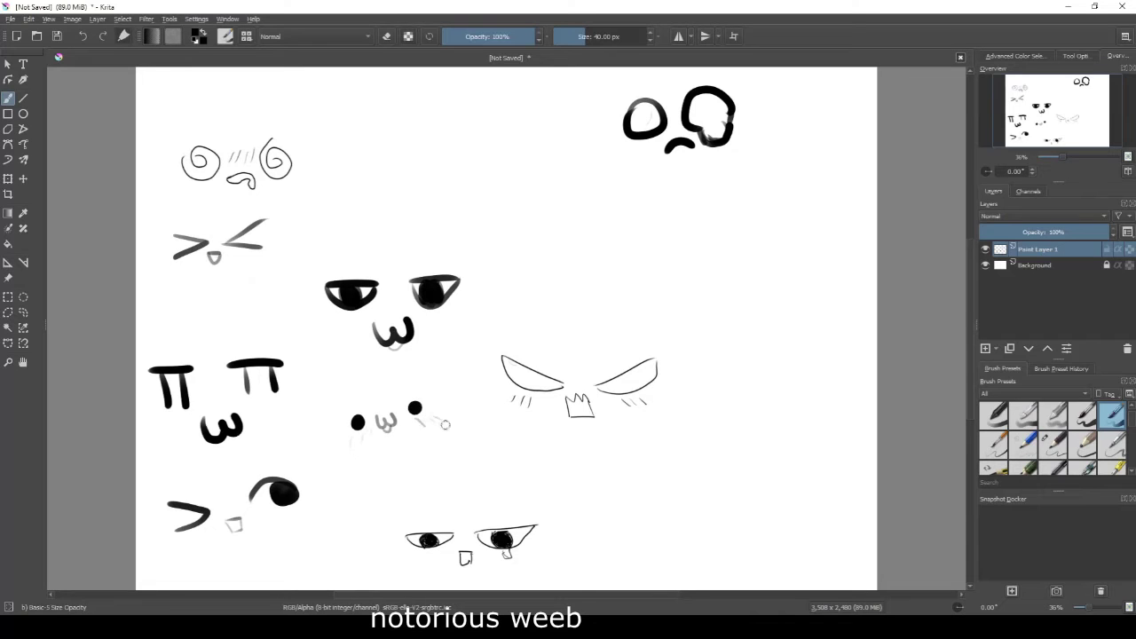
Draw a T_T face at the top and a ^_^ face on the right.
mouse_move(380, 176)
left_mouse_down()
mouse_move(502, 168)
mouse_move(493, 185)
left_mouse_up()
mouse_move(415, 176)
left_mouse_down()
mouse_move(414, 192)
mouse_move(458, 201)
left_mouse_up()
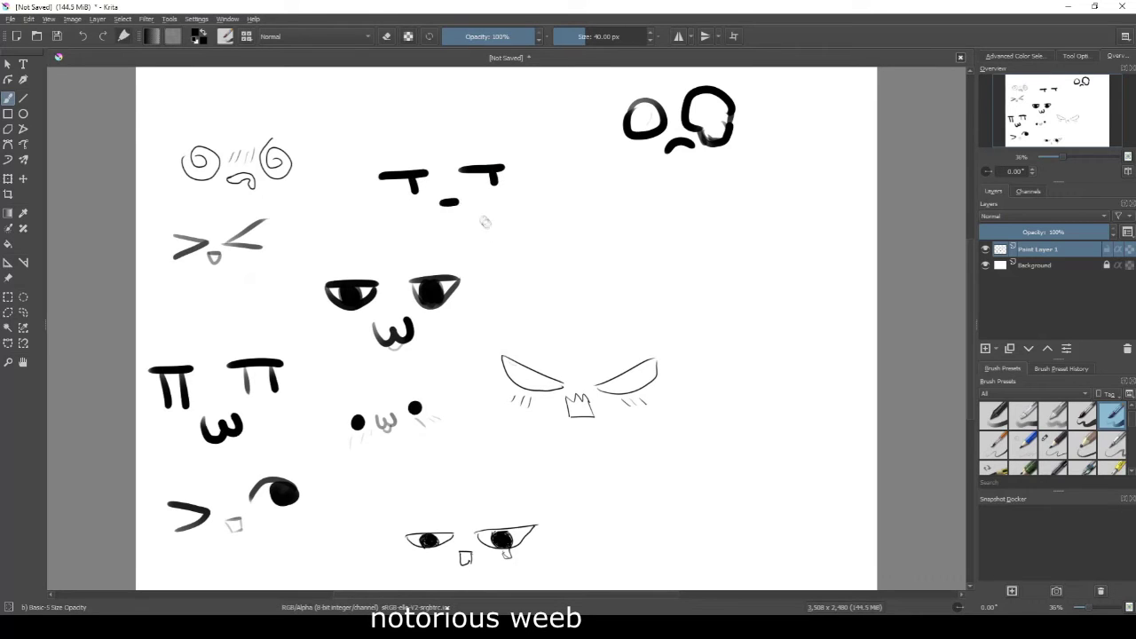
mouse_move(664, 263)
left_mouse_down()
mouse_move(680, 233)
mouse_move(731, 260)
mouse_move(702, 260)
mouse_move(789, 261)
left_mouse_up()
key("ctrl+z")
key("ctrl+z")
left_click_drag(694, 282, 749, 280)
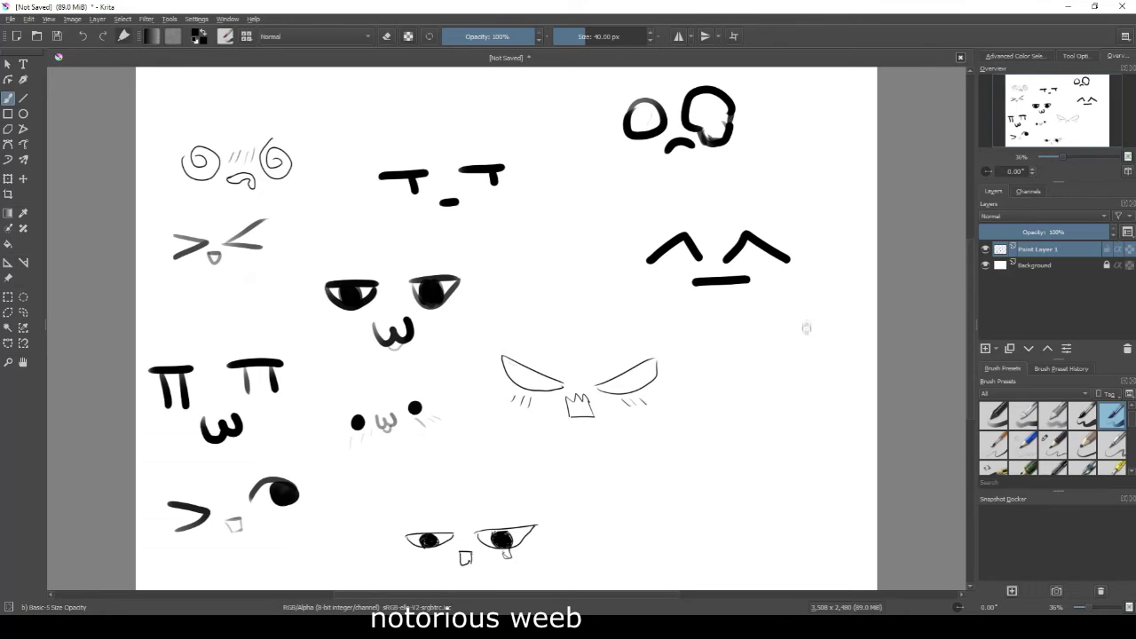
Draw an X face on the right side in solid black.
left_click_drag(717, 406, 797, 433)
left_click_drag(773, 402, 729, 439)
left_click_drag(750, 450, 787, 453)
Draw a )-C face with a dash eyebrow and slanted slash above it.
left_click_drag(609, 525, 622, 563)
mouse_move(690, 527)
left_mouse_down()
mouse_move(685, 556)
mouse_move(671, 545)
left_mouse_up()
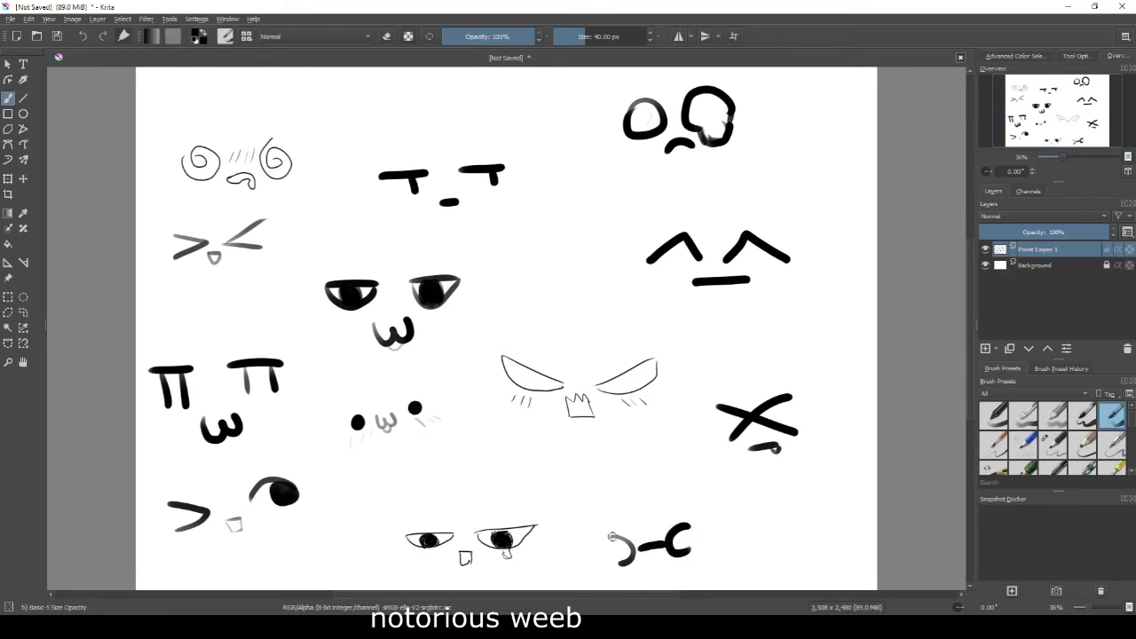
left_click_drag(590, 486, 624, 498)
left_click_drag(654, 493, 678, 464)
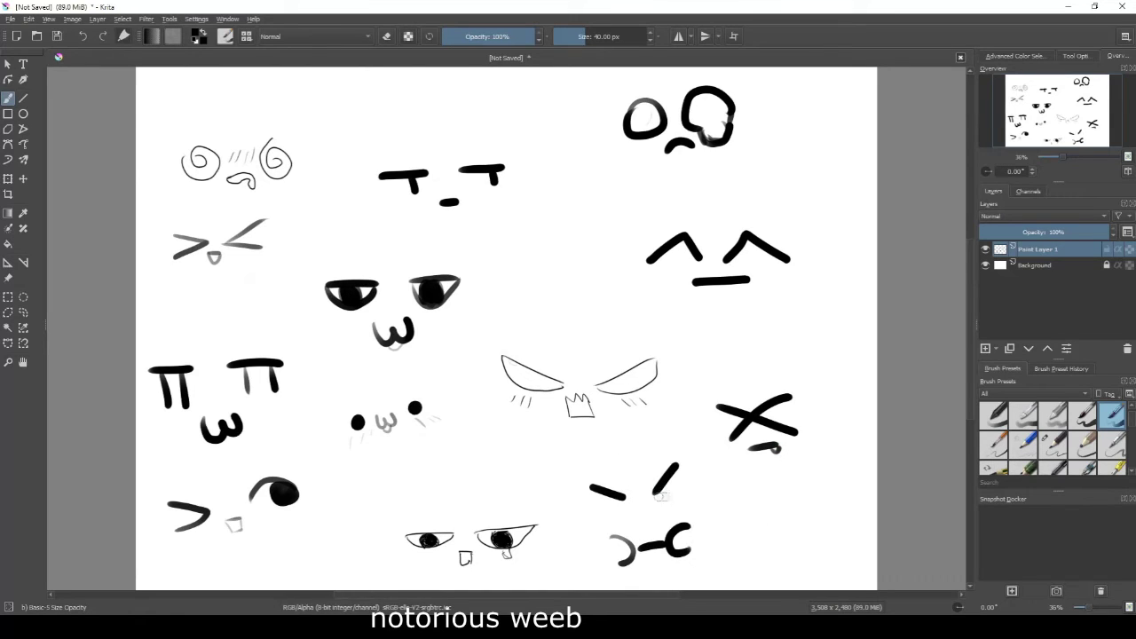
left_click_drag(607, 496, 671, 485)
Draw a round O eye with a dot, then try and undo thick 3 3 strokes at top right.
mouse_move(496, 300)
left_mouse_down()
mouse_move(558, 254)
mouse_move(551, 292)
left_mouse_up()
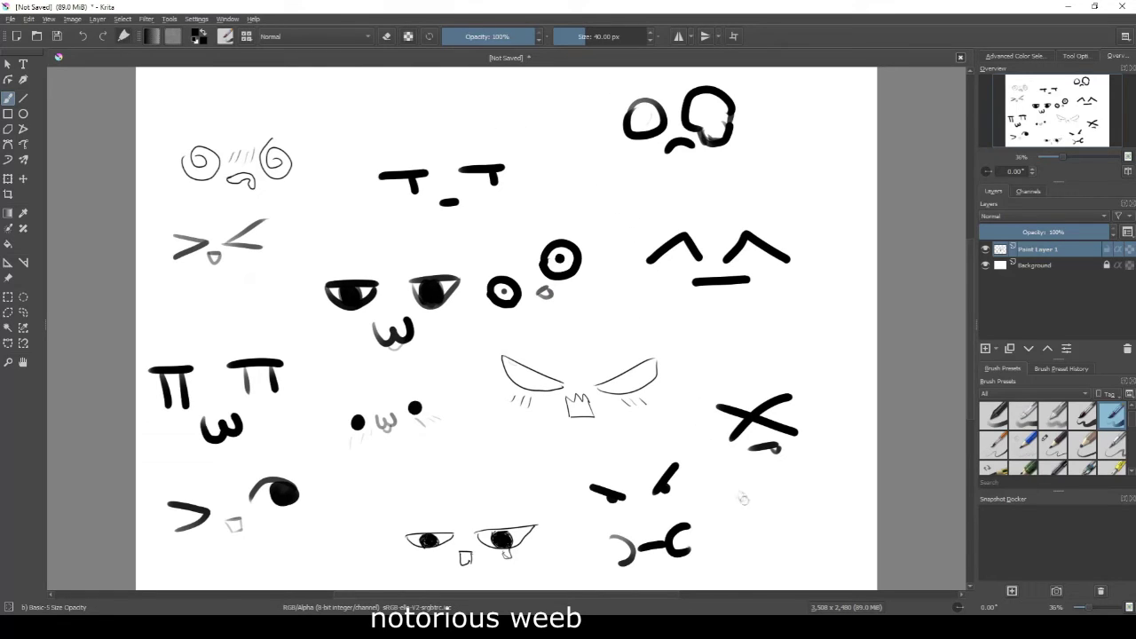
mouse_move(779, 104)
left_mouse_down()
mouse_move(813, 130)
mouse_move(785, 131)
left_mouse_up()
key("ctrl+z")
key("ctrl+z")
key("ctrl+z")
left_click_drag(820, 100, 837, 165)
key("ctrl+z")
key("ctrl+z")
key("ctrl+z")
right_click(767, 201)
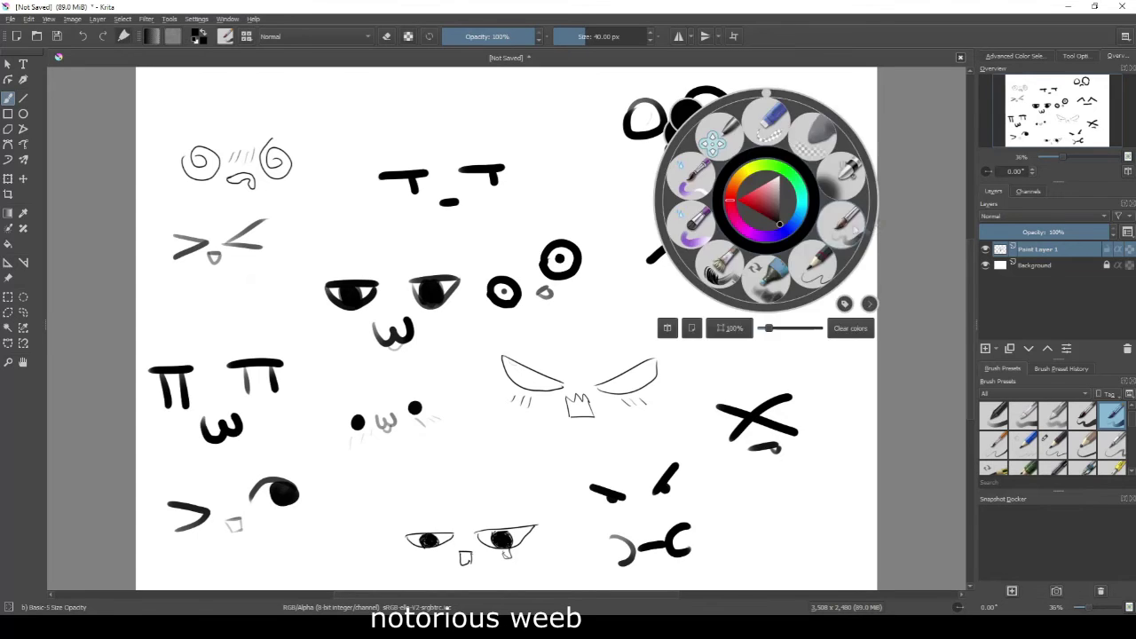
With the 9.47 px pencil, draw a 3 3 face with a curved smile, then return to the 40 px brush.
left_click(786, 113)
left_click_drag(779, 108, 781, 135)
left_click_drag(814, 103, 817, 132)
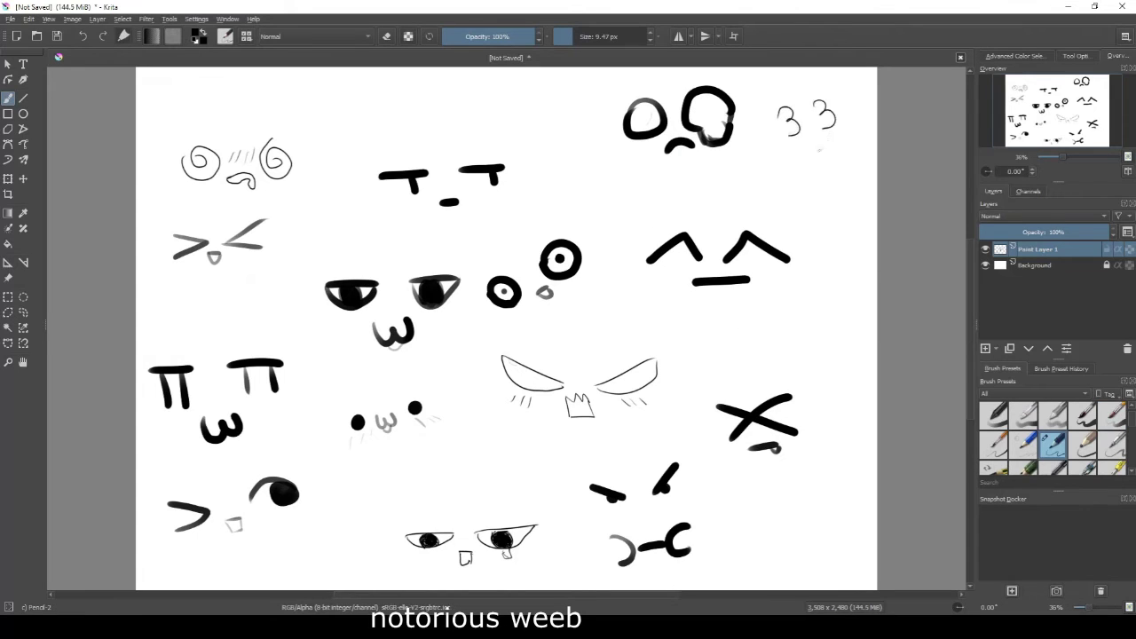
key("ctrl+z")
left_click_drag(802, 150, 843, 140)
right_click(330, 352)
left_click(373, 293)
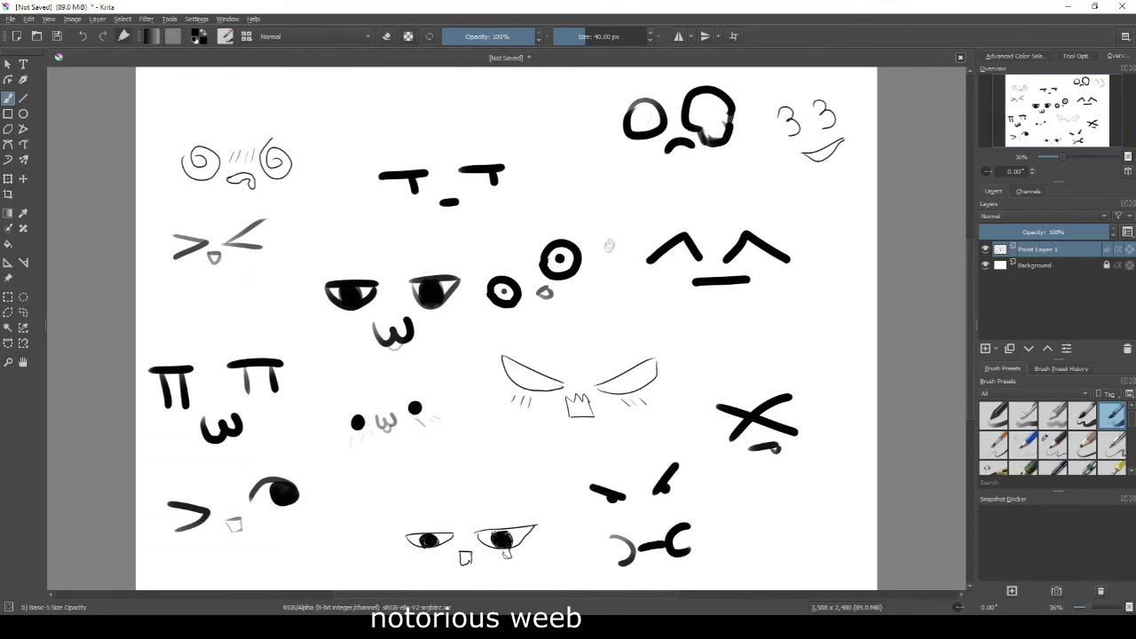
Paint a scribbled-eyebrow face at the top and a dash-eyed face.
left_click_drag(343, 88, 451, 78)
left_click_drag(377, 101, 410, 114)
left_click_drag(458, 337, 513, 267)
mouse_move(548, 178)
left_mouse_down()
mouse_move(672, 180)
mouse_move(586, 201)
mouse_move(621, 202)
left_mouse_up()
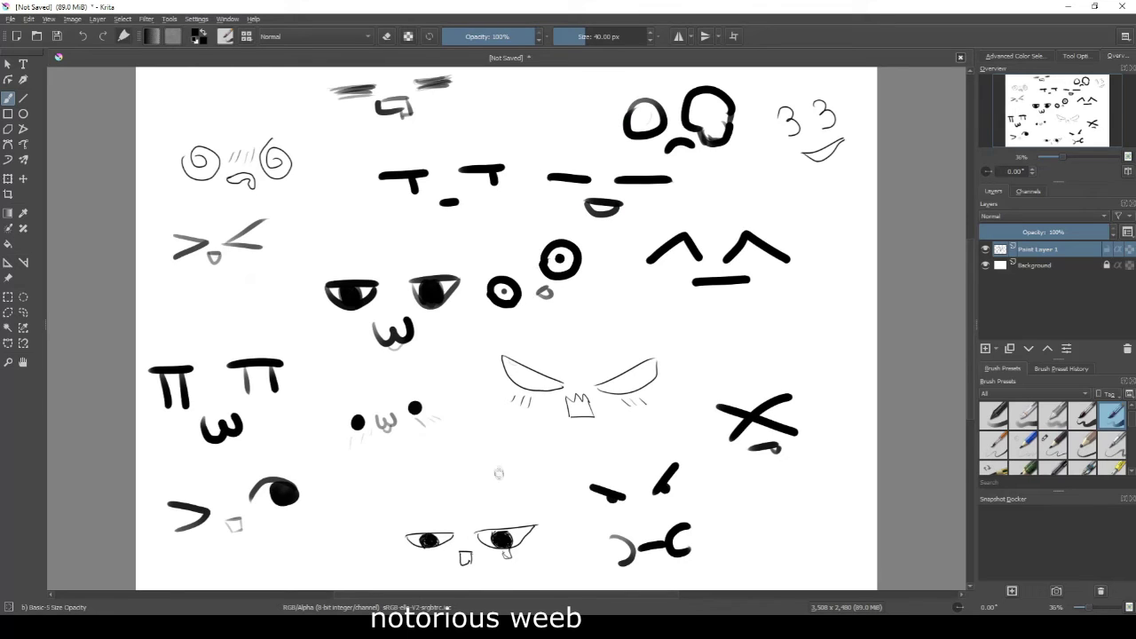
Paint three small 3s at the lower right.
left_click_drag(762, 499, 761, 517)
left_click_drag(795, 479, 804, 496)
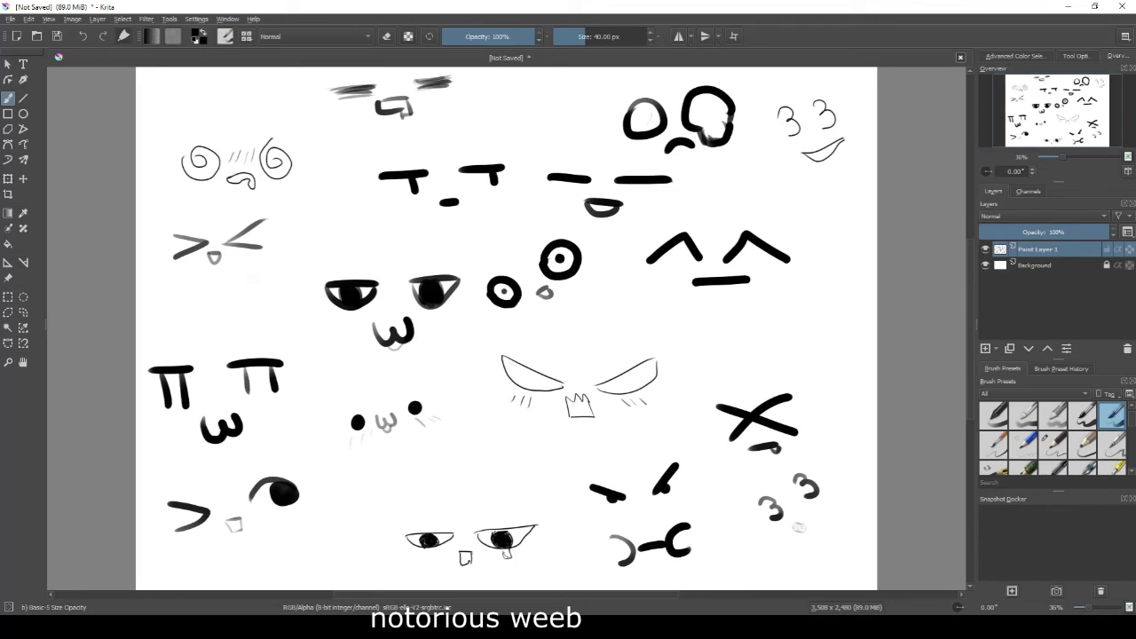
left_click_drag(799, 512, 798, 532)
Attempt a spiral eye and small o near the bottom, undoing both, then switch back to the pencil.
mouse_move(393, 488)
left_mouse_down()
mouse_move(411, 503)
mouse_move(417, 480)
left_mouse_up()
key("ctrl+z")
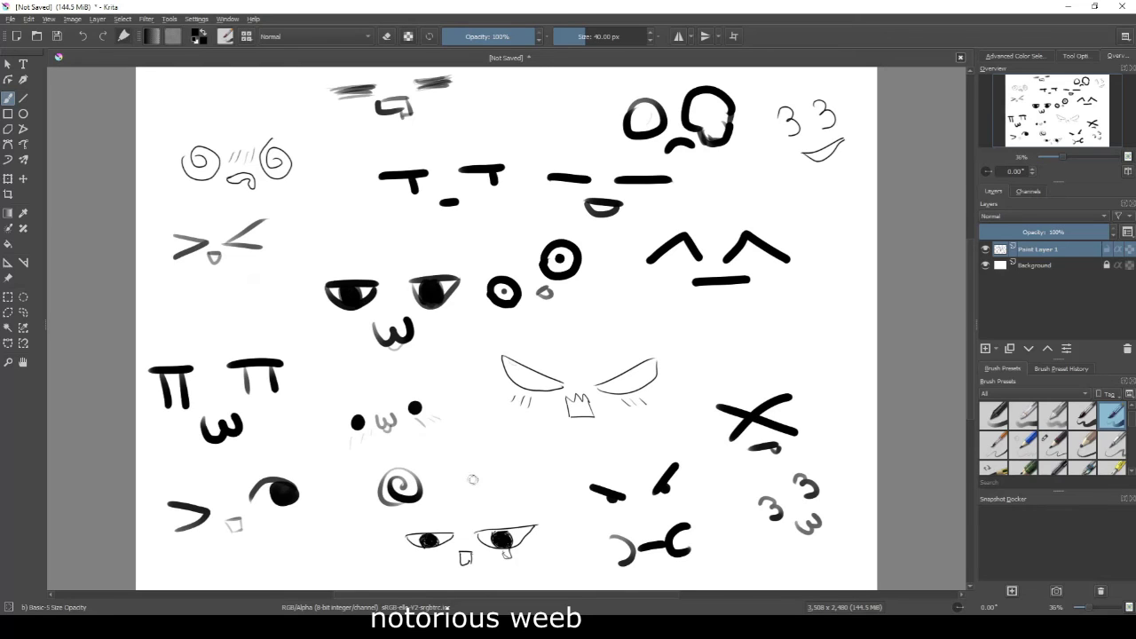
left_click_drag(480, 457, 471, 485)
key("ctrl+z")
key("ctrl+z")
key("ctrl+z")
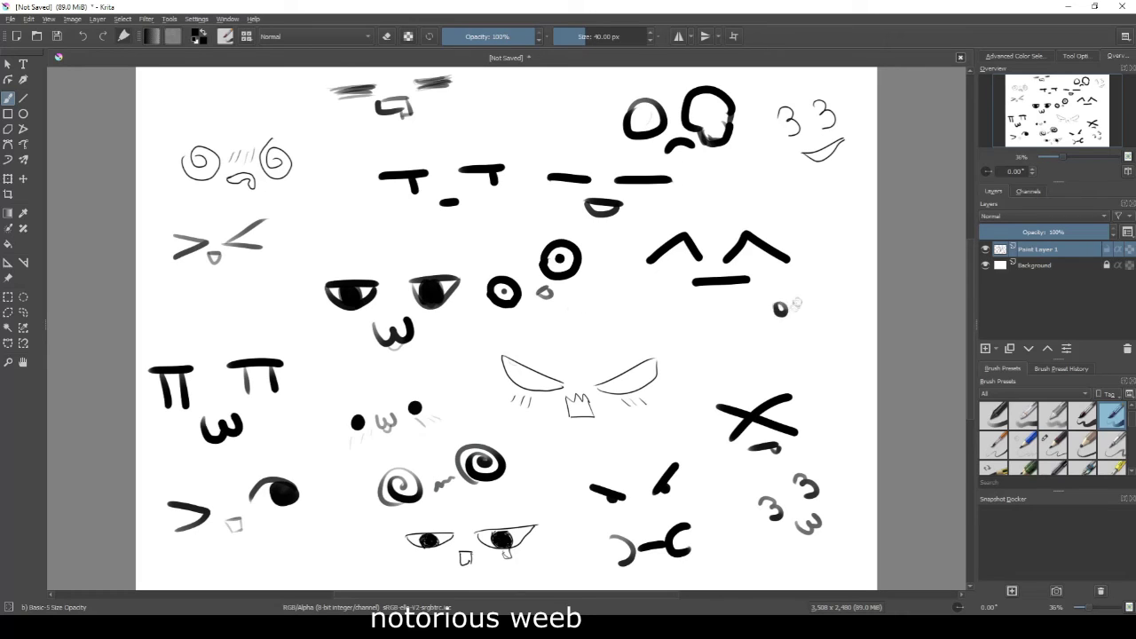
key("slash")
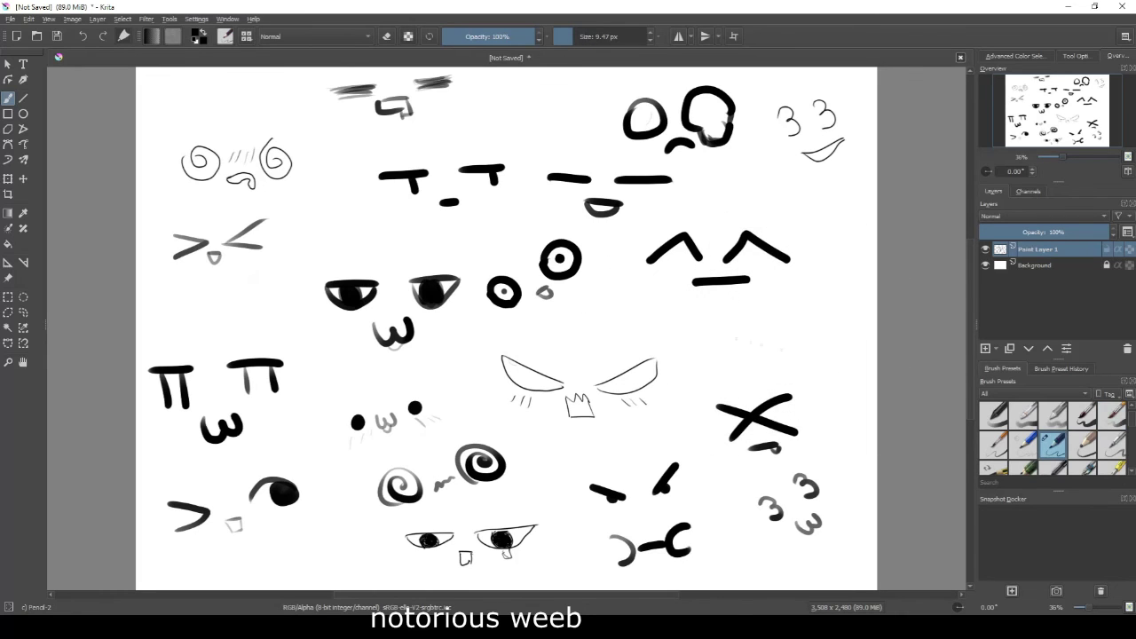
Draw two thin round eyes, a small pointed mouth and a dark left pupil right of the ^_^ face.
left_click_drag(769, 314, 772, 312)
mouse_move(847, 325)
left_mouse_down()
mouse_move(843, 316)
mouse_move(859, 316)
left_mouse_up()
left_click(846, 319)
key("ctrl+z")
key("ctrl+z")
key("ctrl+z")
key("ctrl+shift+z")
key("ctrl+shift+z")
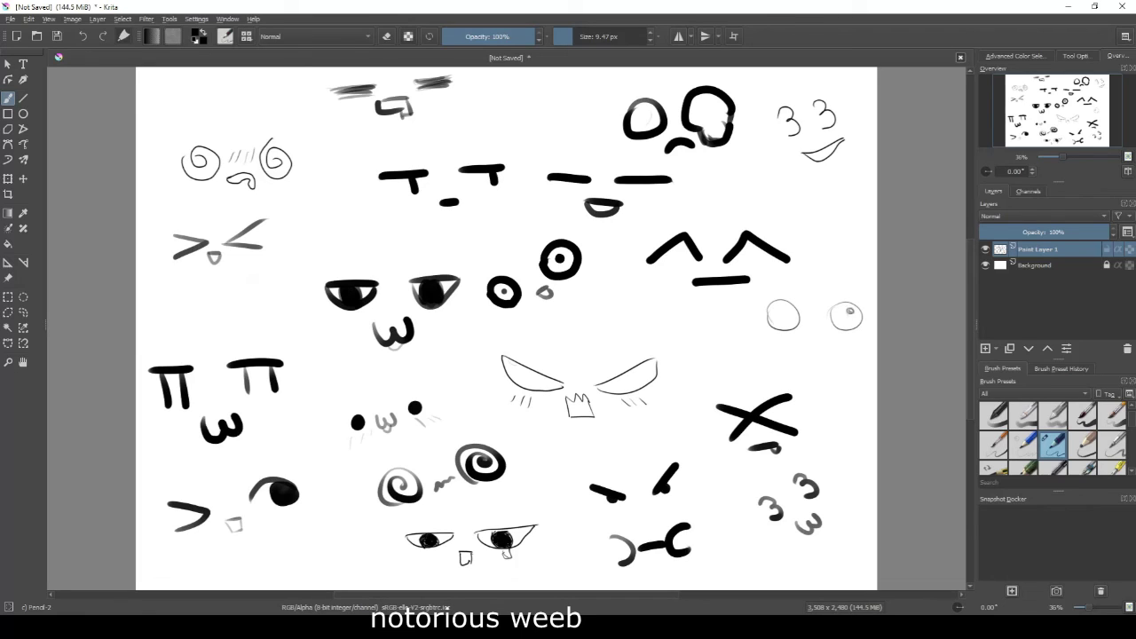
left_click_drag(799, 337, 832, 340)
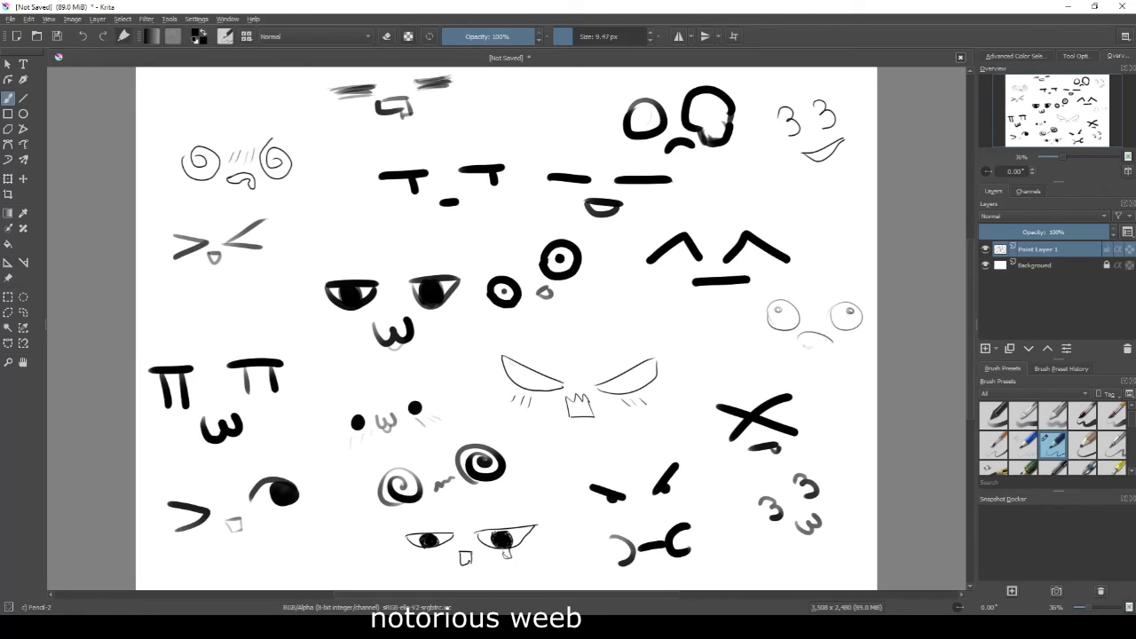
left_click_drag(778, 307, 784, 311)
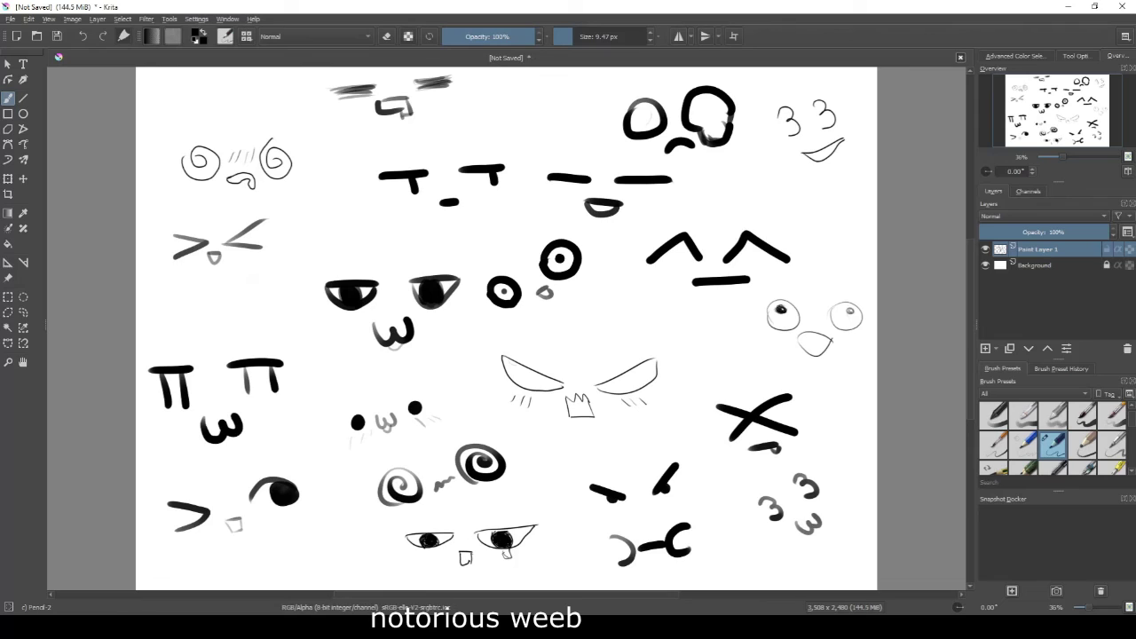